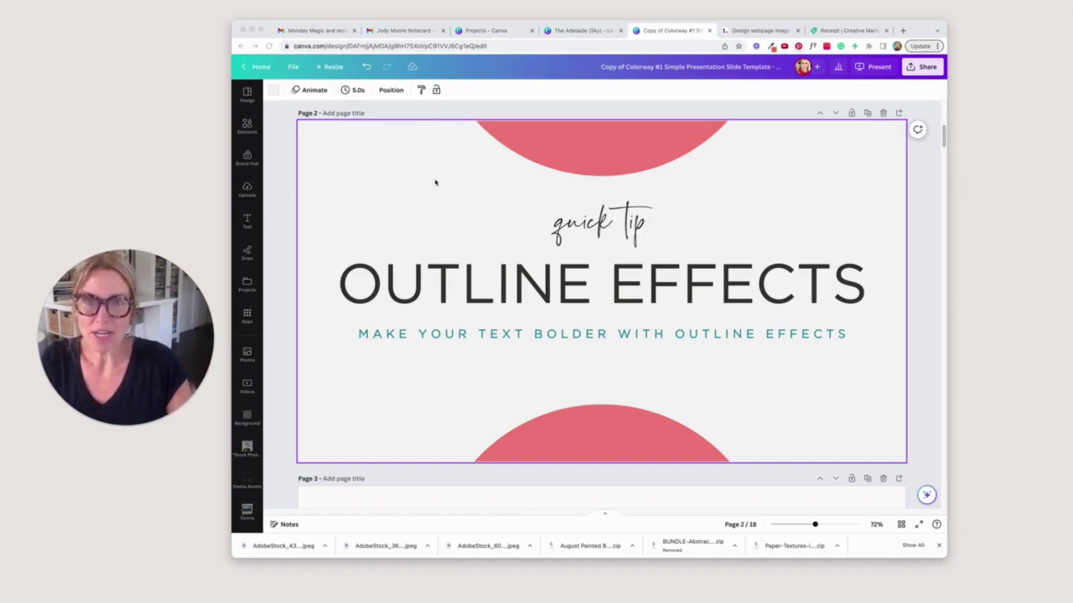
- Check the subtitle's font, then select the OUTLINE EFFECTS heading instead
click(451, 285)
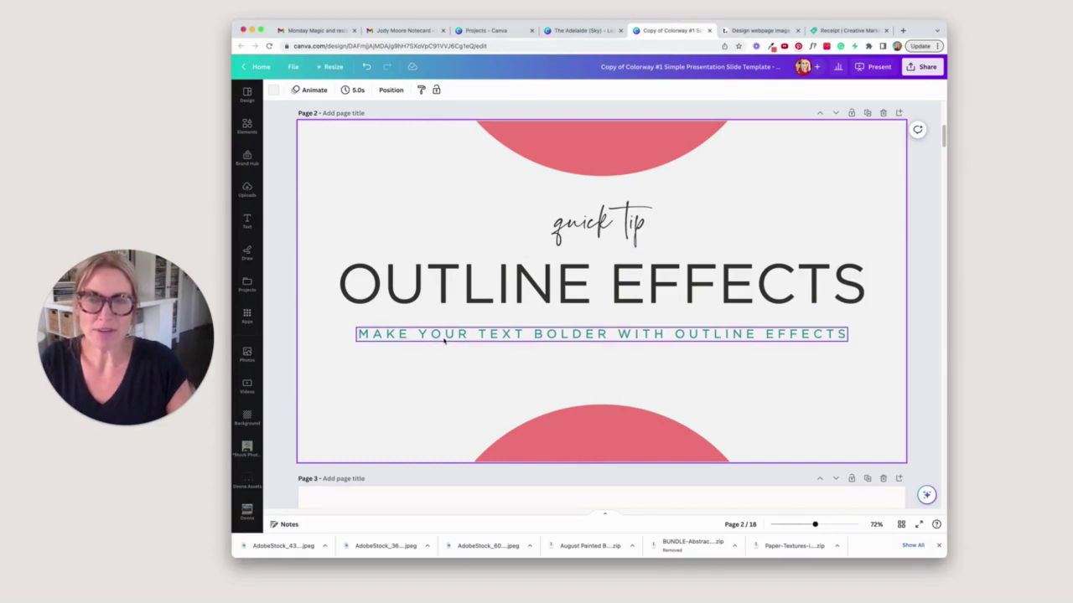
click(444, 337)
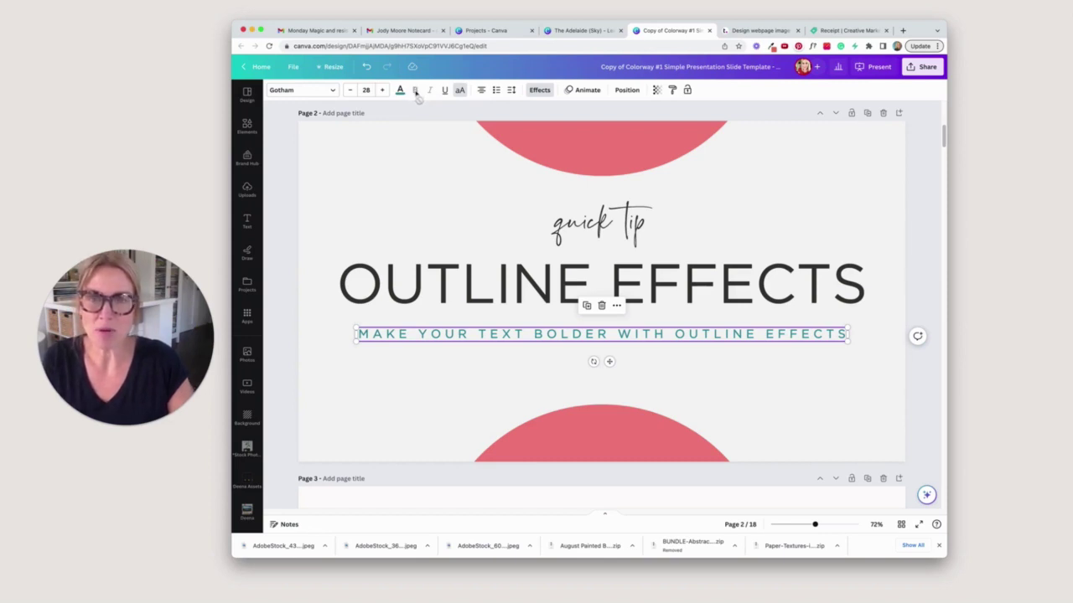
click(456, 300)
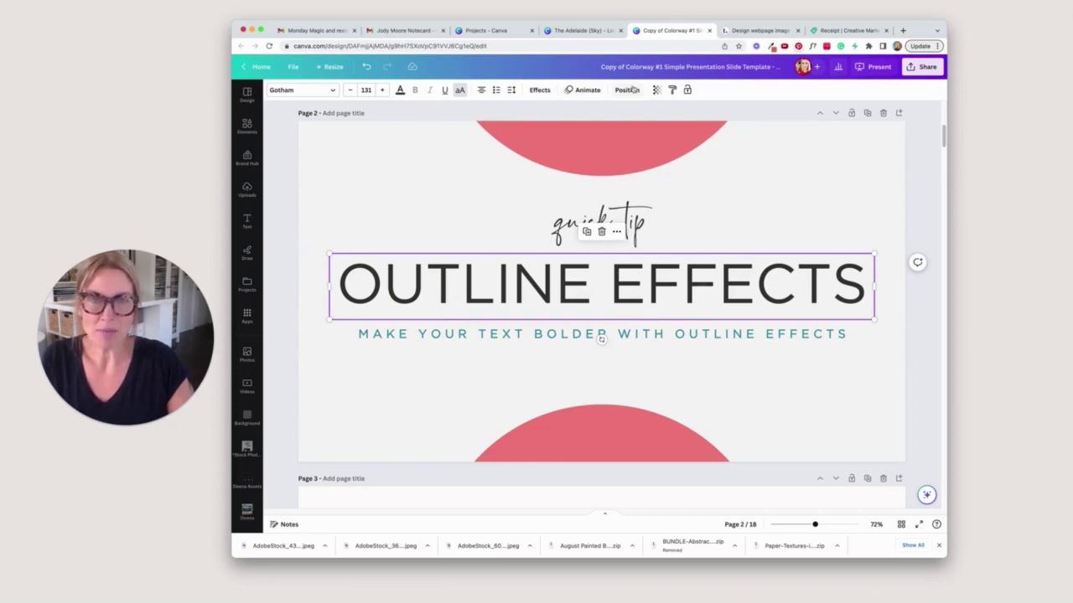
- Apply the Outline effect to the heading and set its text to the dark brand colour
click(540, 90)
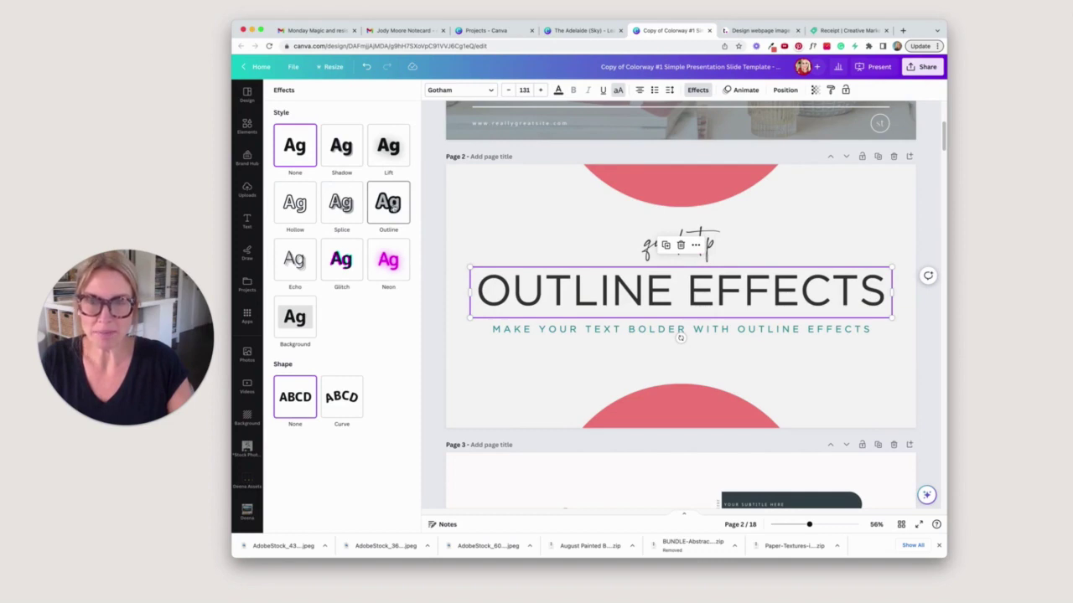
click(387, 210)
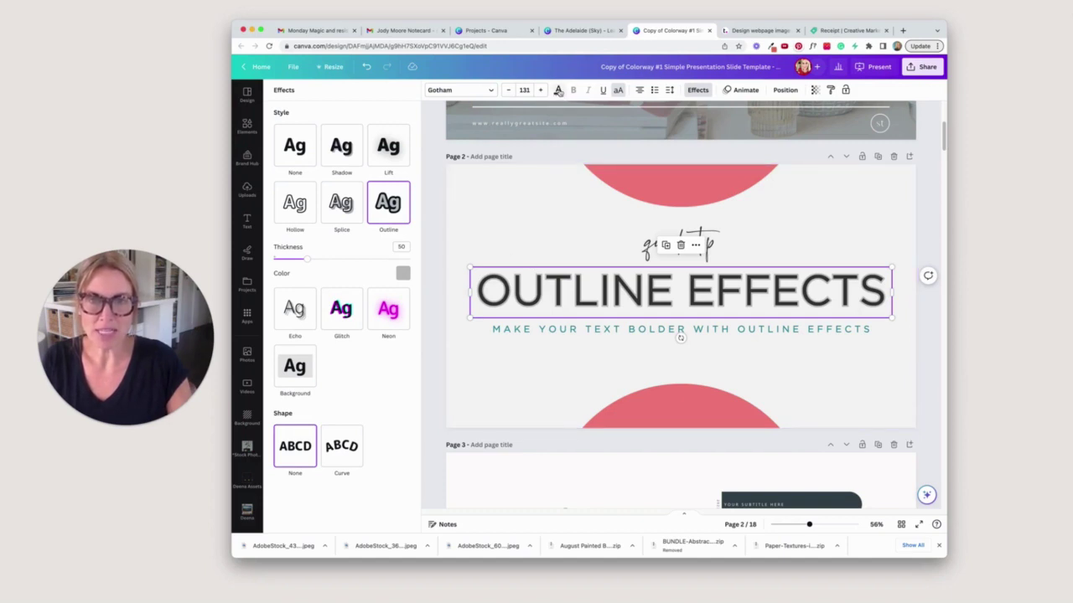
click(558, 90)
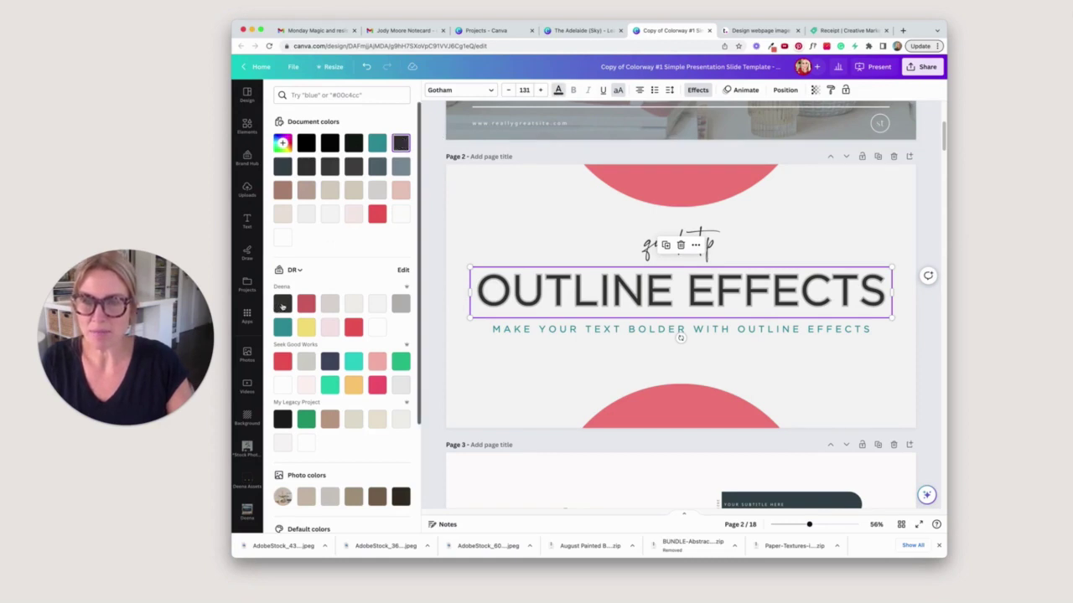
click(283, 307)
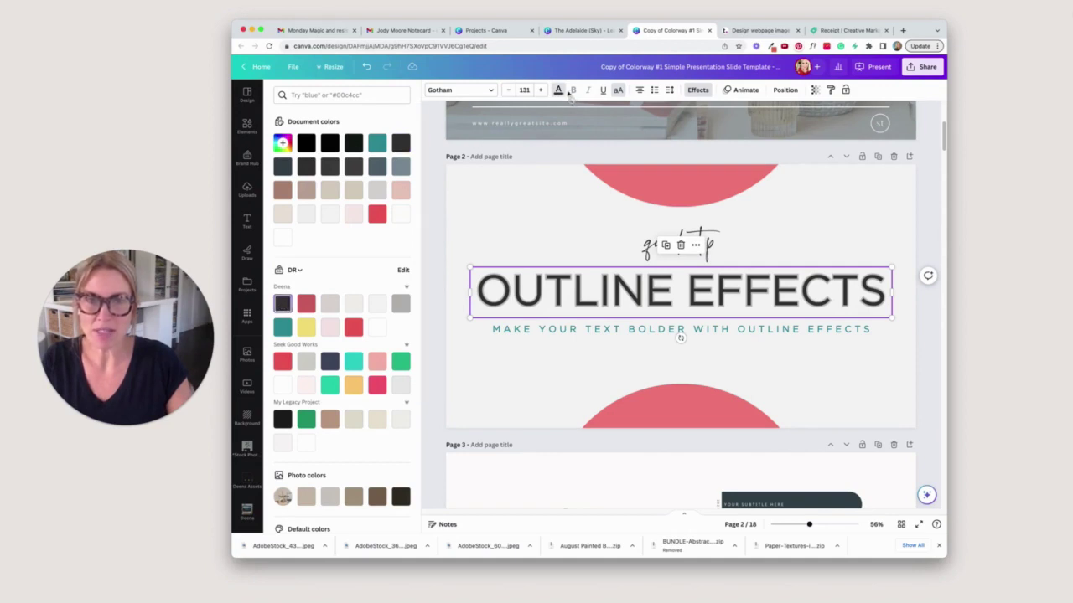
- Make the heading outline the matching dark colour at thickness 36
click(697, 89)
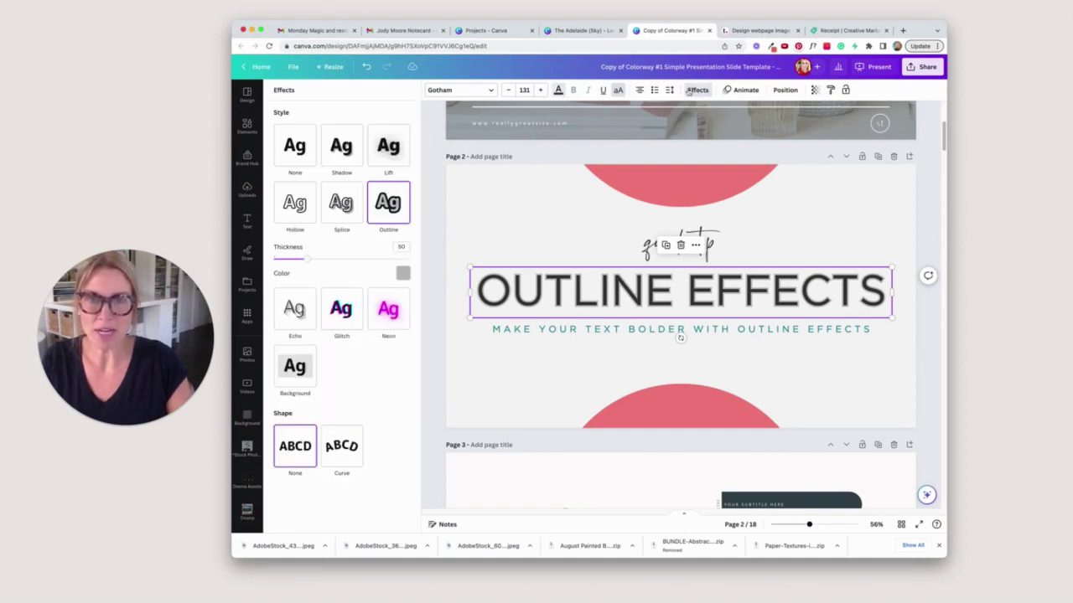
click(403, 274)
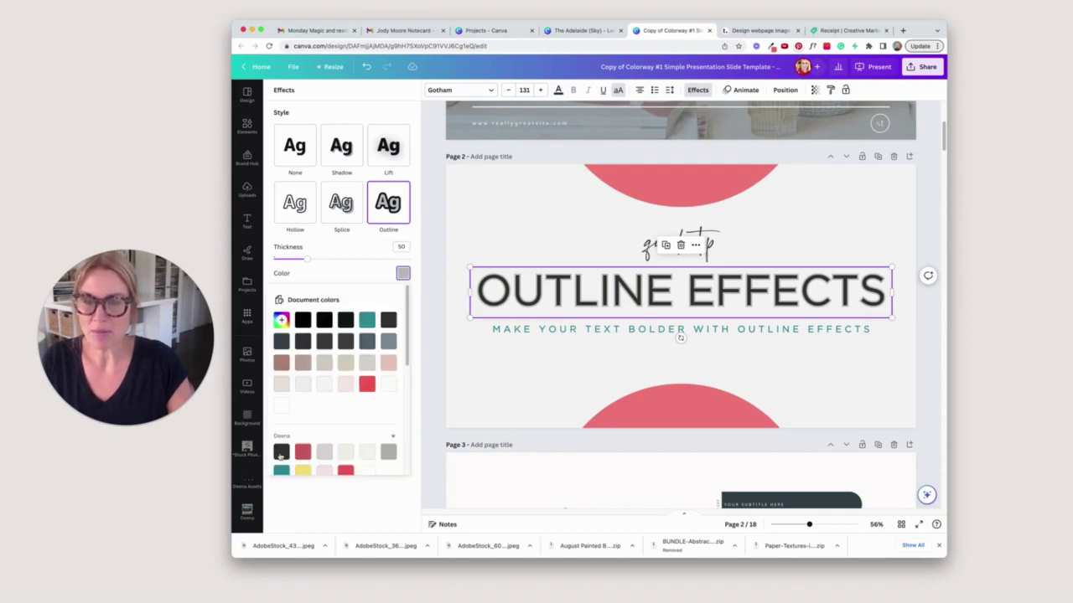
click(282, 453)
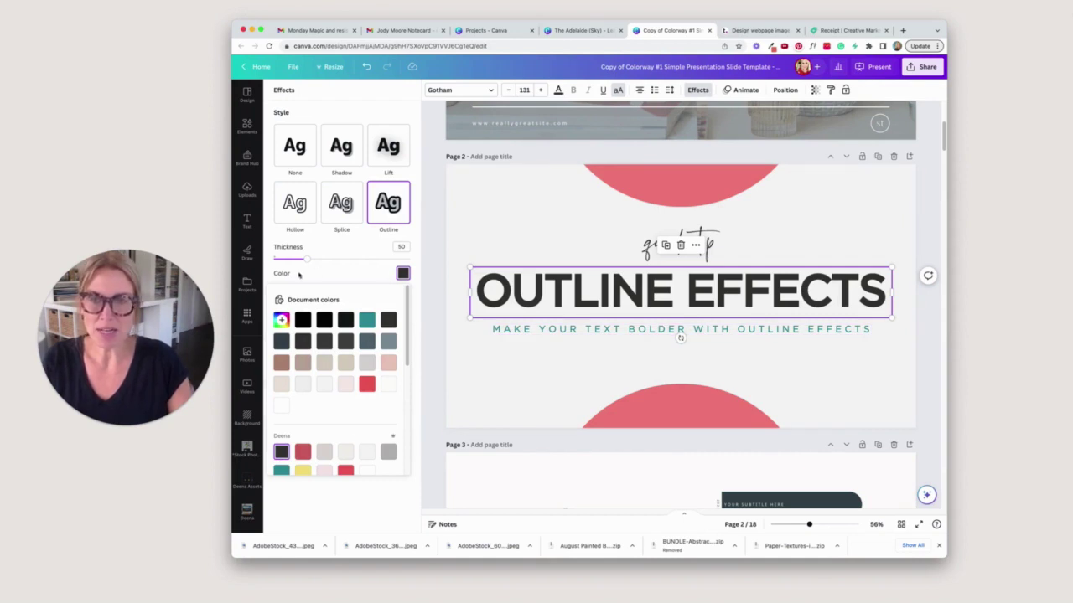
mouse_move(307, 259)
mouse_down()
mouse_move(375, 261)
mouse_move(286, 259)
mouse_move(297, 259)
mouse_up()
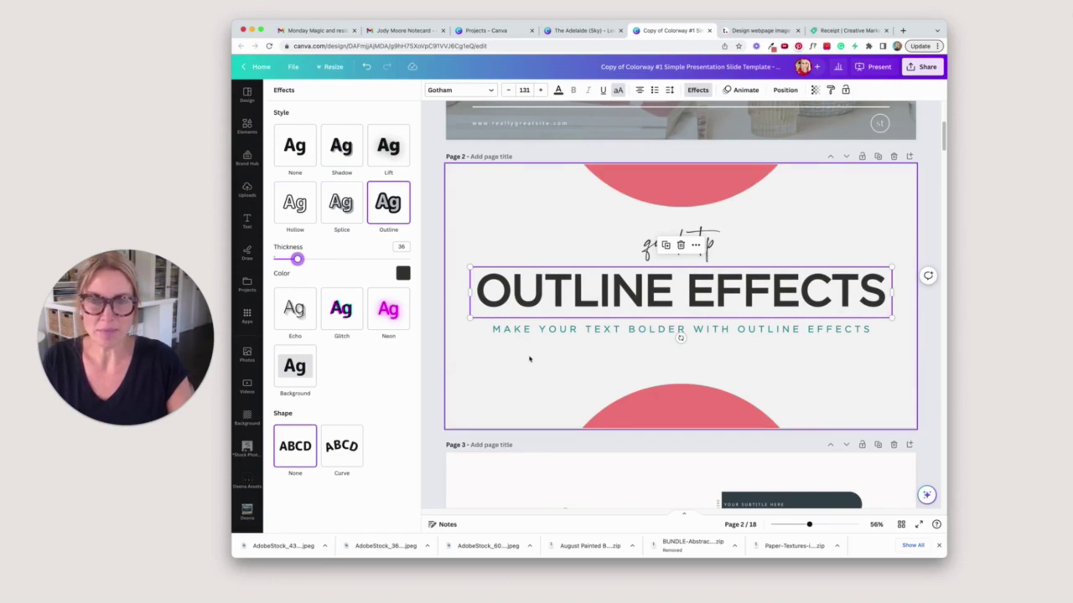
- Give the subtitle a teal Outline at thickness 37 and deselect it to preview the slide
click(537, 330)
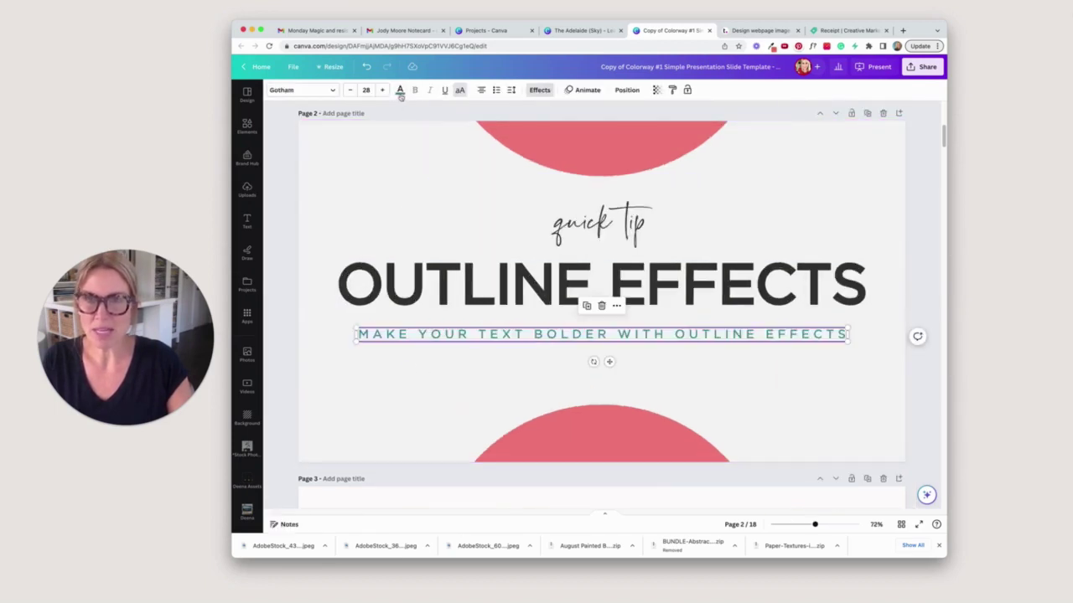
click(400, 91)
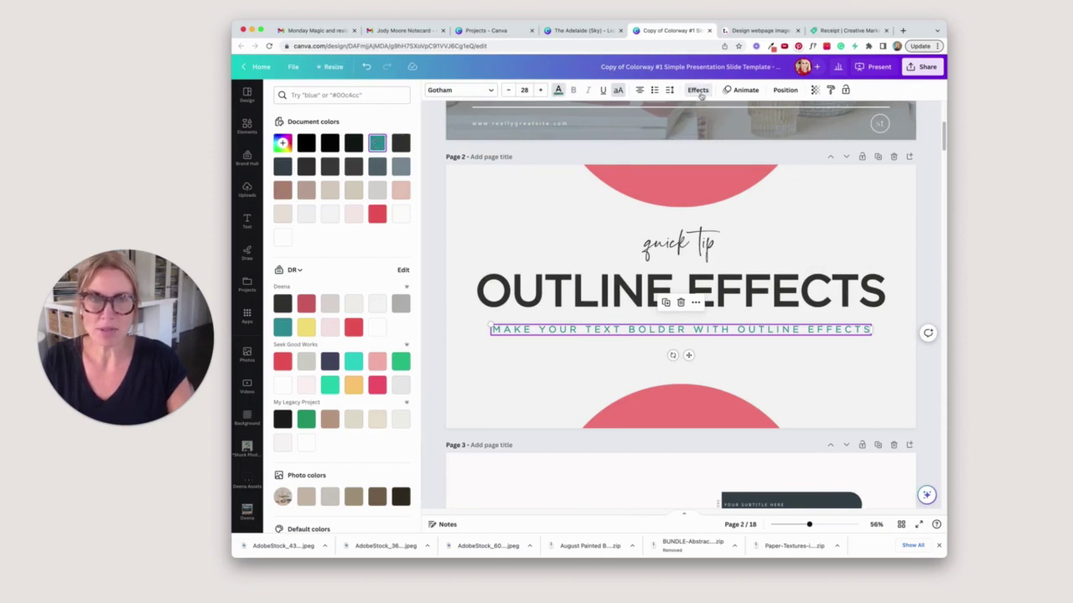
click(700, 90)
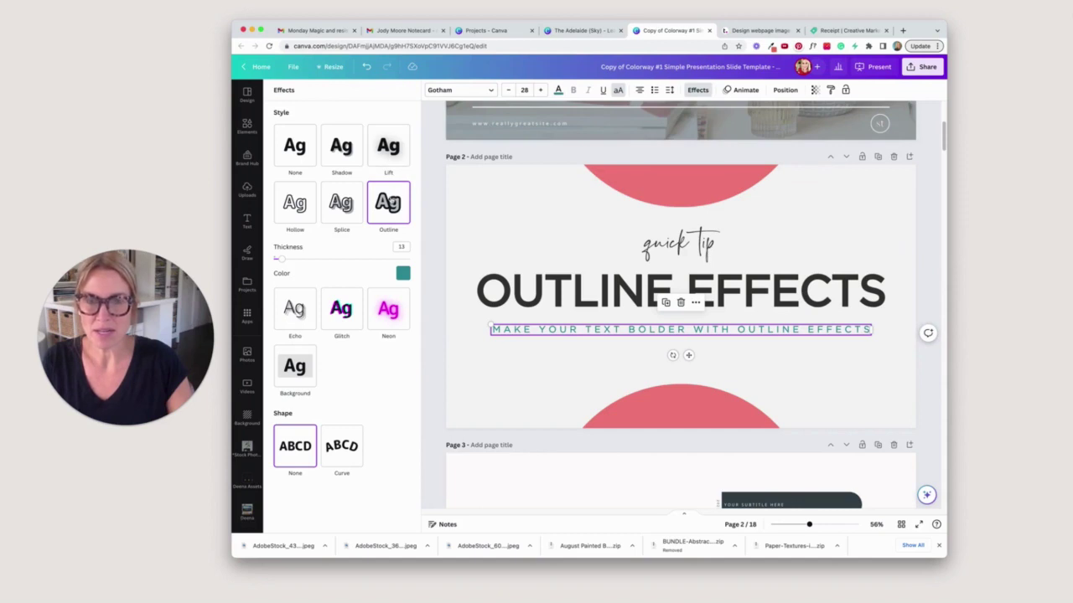
click(391, 198)
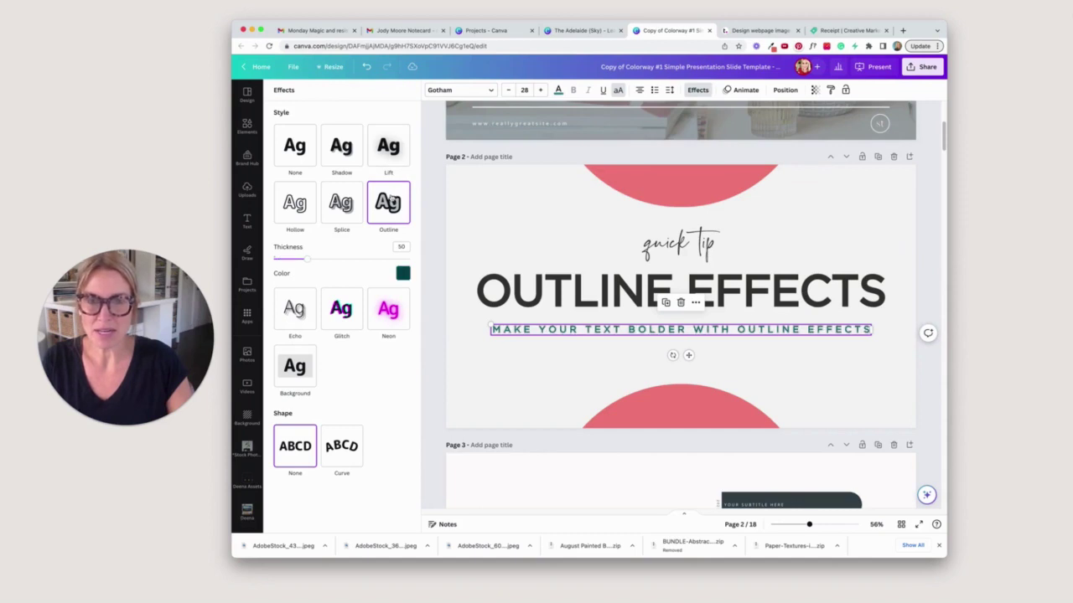
click(404, 274)
click(367, 322)
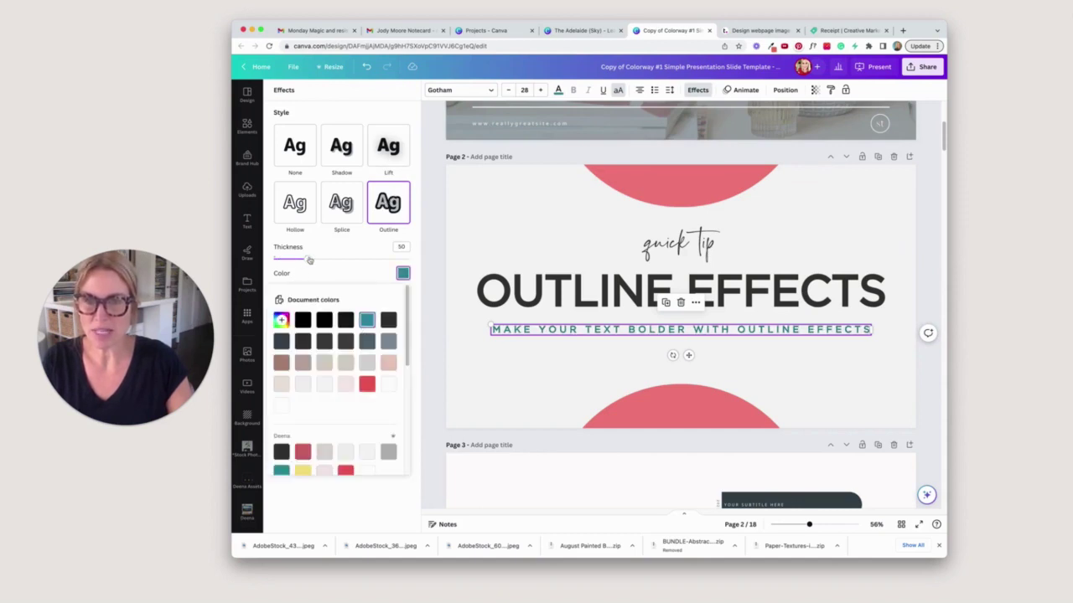
drag(308, 259, 298, 259)
click(542, 242)
scroll(542, 242, up, 3)
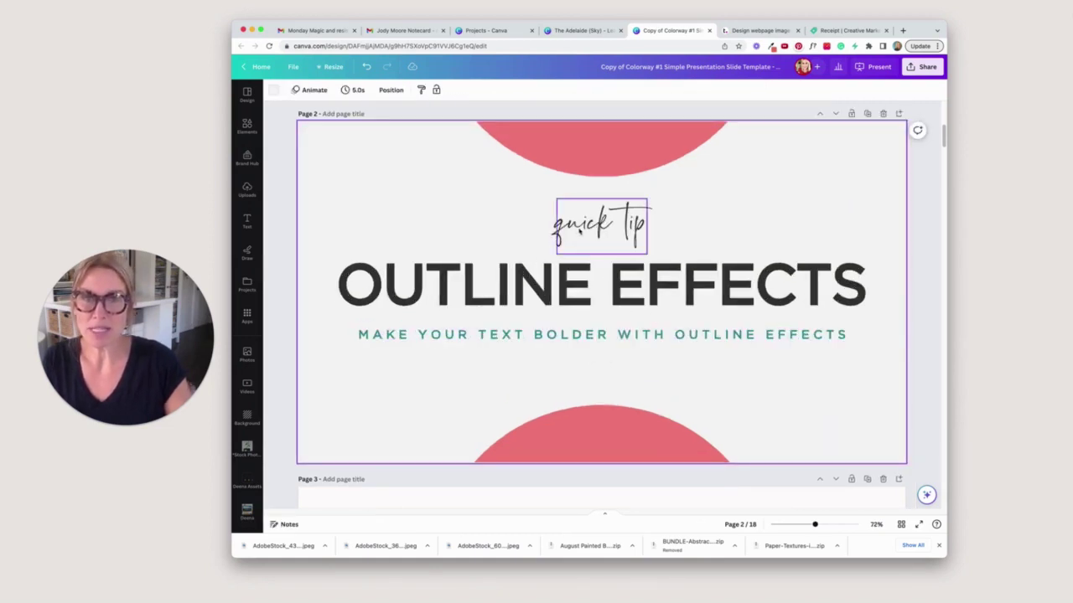
- Give the quick tip script a dark Outline at about 17 thickness, then switch to The Adelaide (Sky) design
click(574, 235)
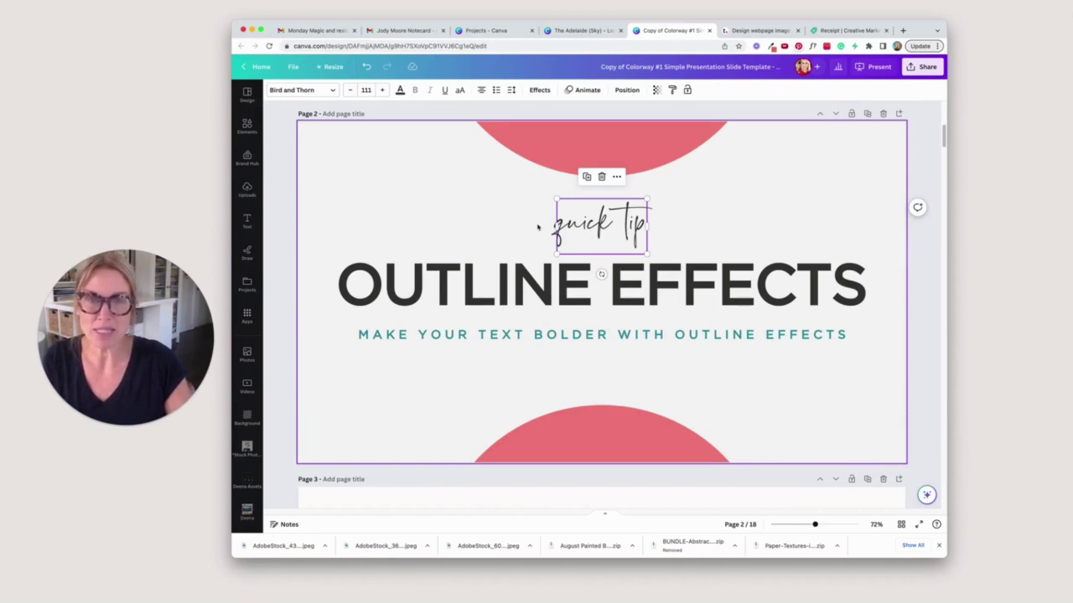
click(540, 90)
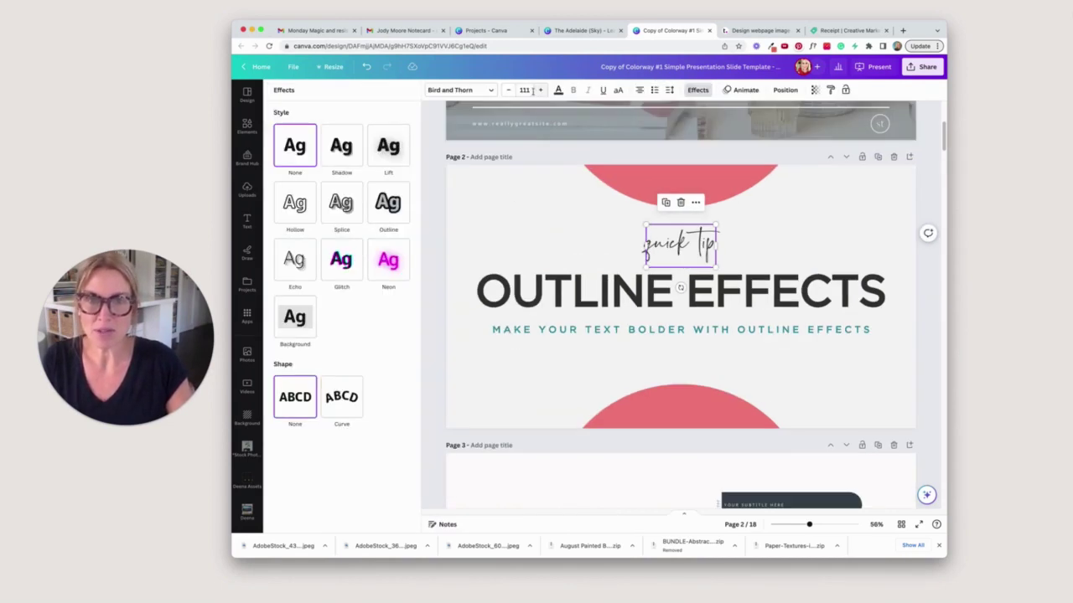
click(397, 207)
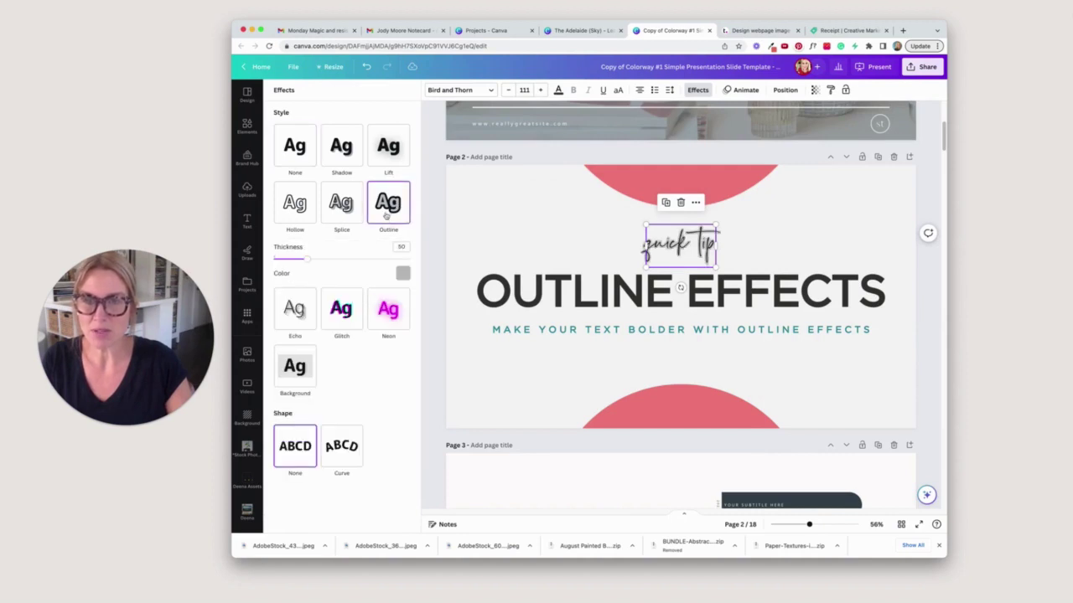
click(402, 275)
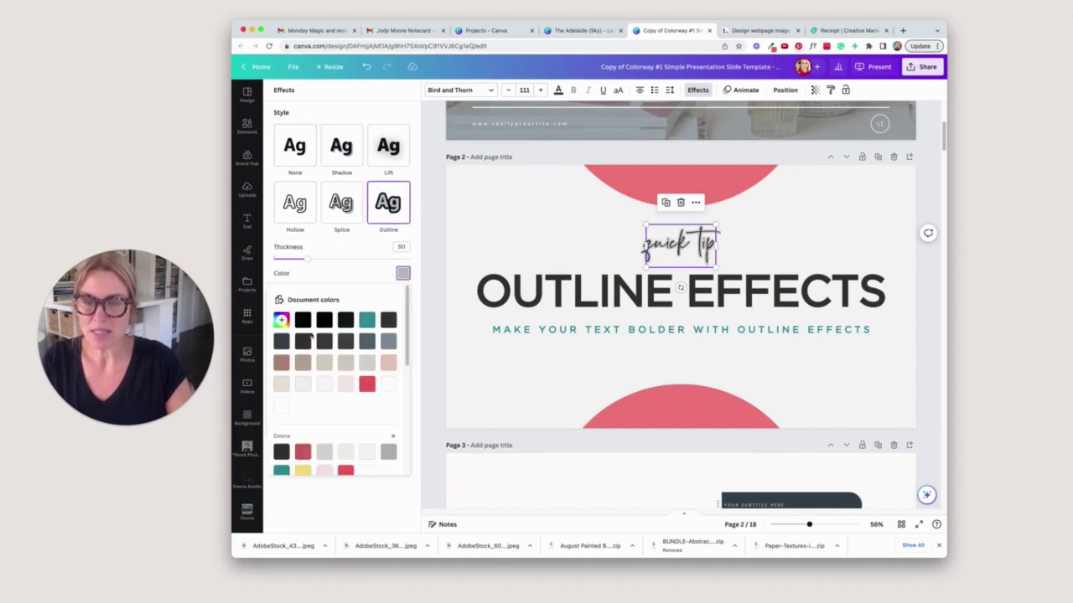
click(282, 452)
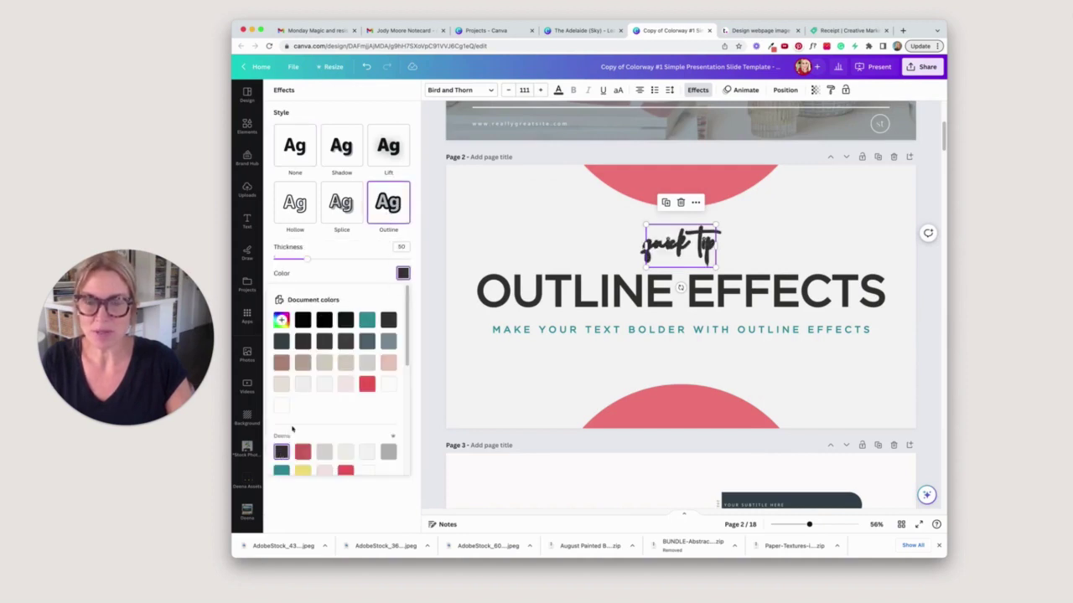
drag(306, 259, 276, 260)
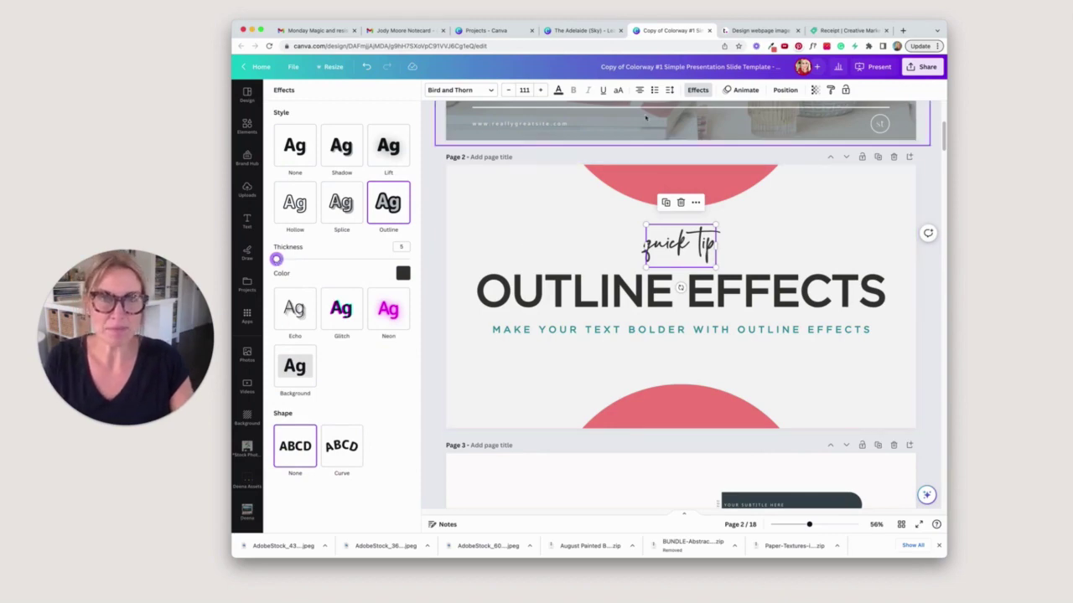
key(ctrl+shift+Tab)
- Scroll to page 2's step 1 script label and check its text colour
scroll(944, 243, up, 1)
drag(945, 243, 932, 148)
scroll(922, 168, down, 10)
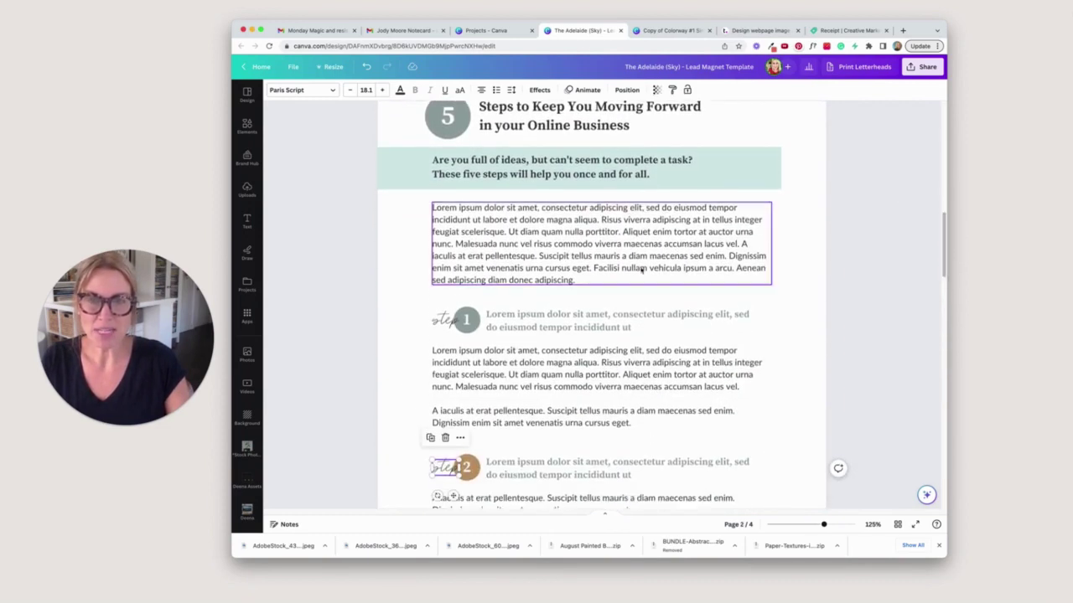
click(436, 320)
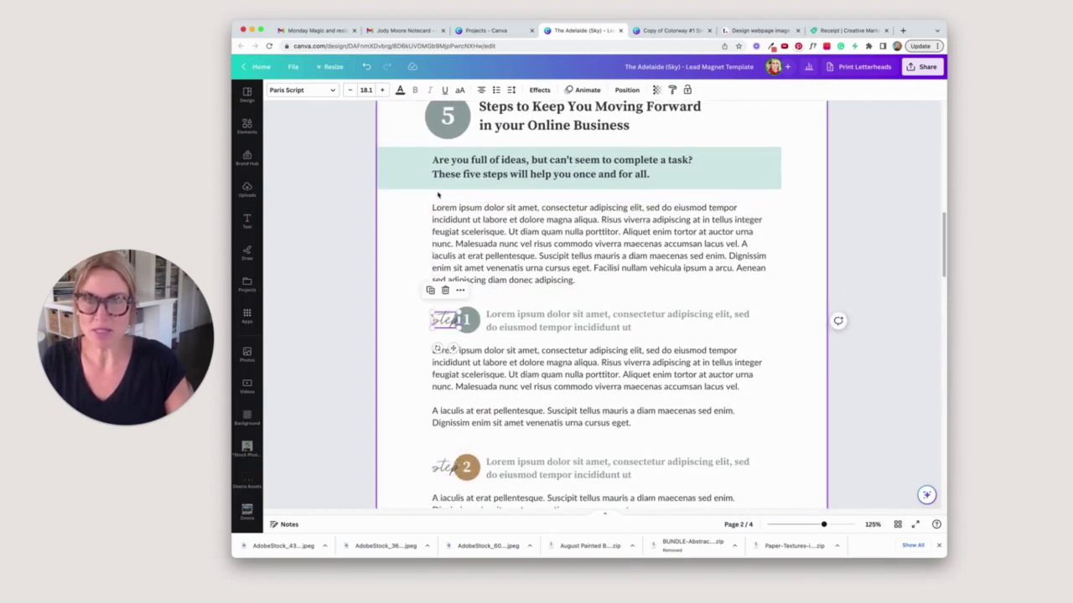
click(539, 90)
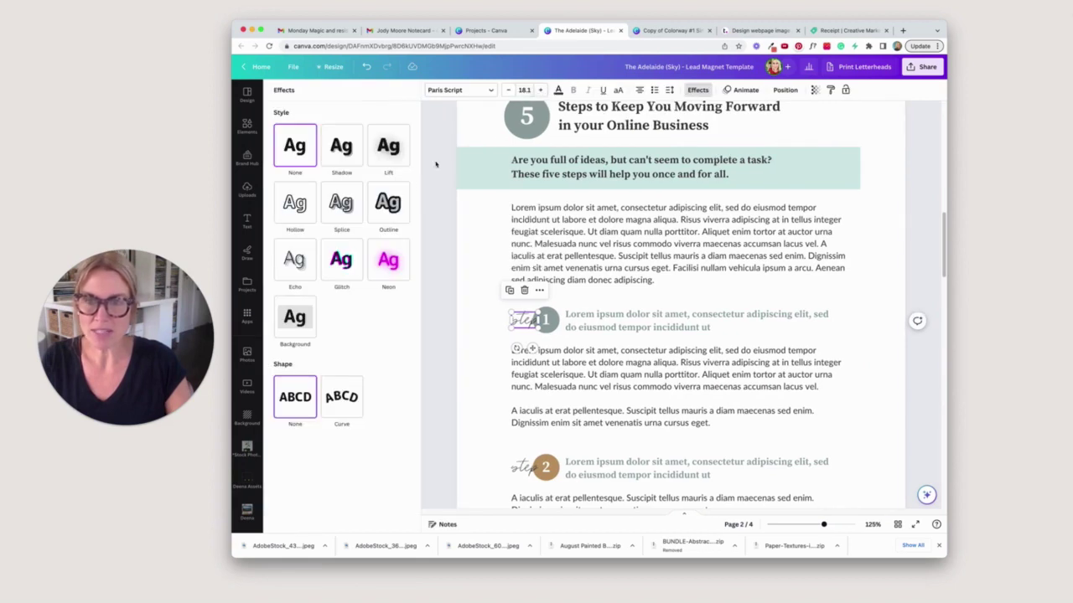
click(558, 90)
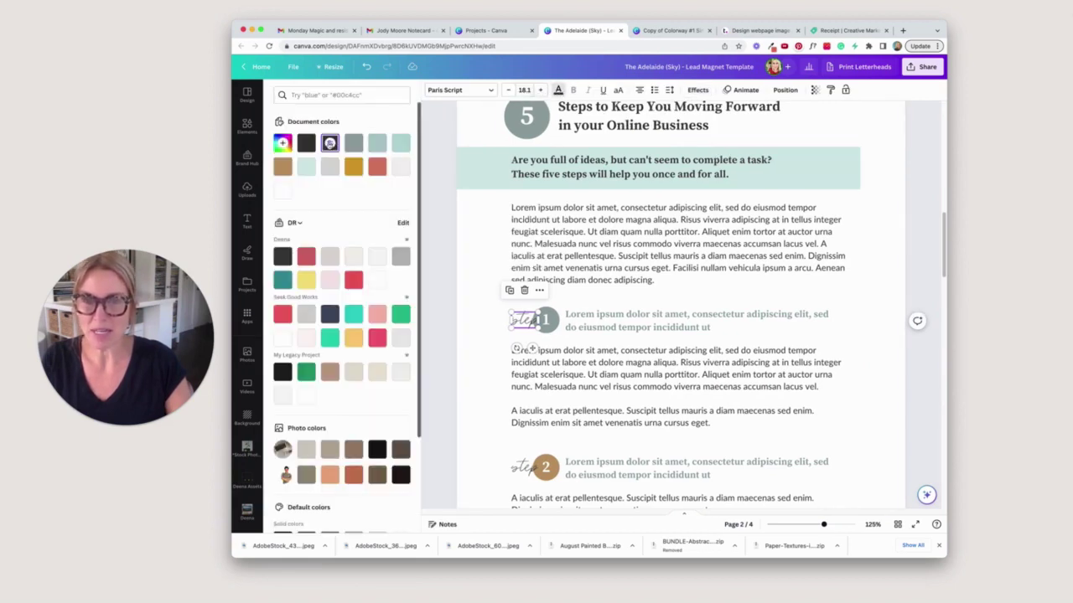
click(504, 252)
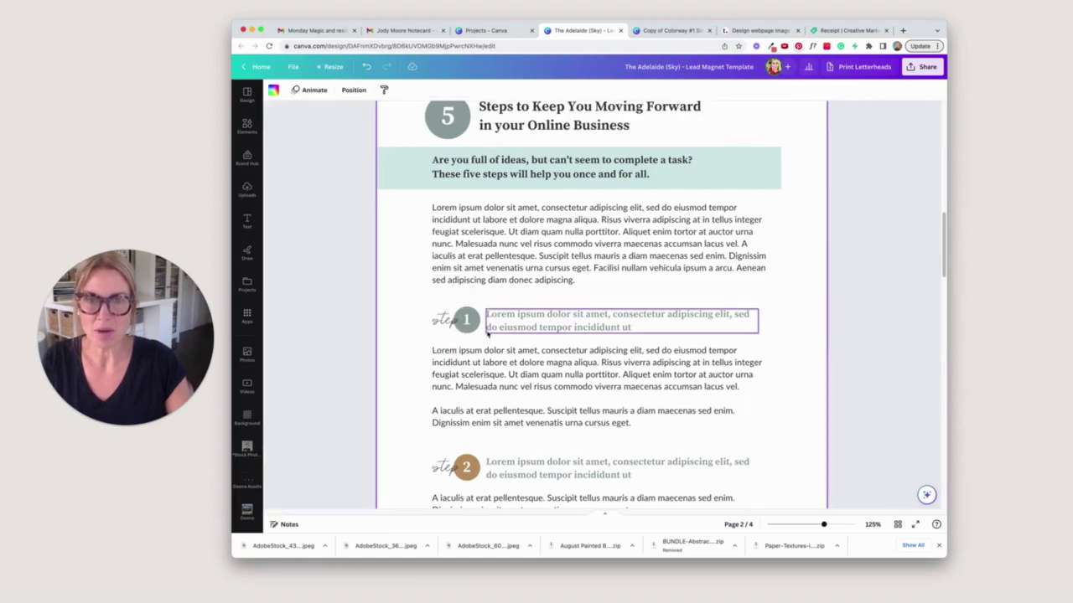
- Add a dark Outline to the step 1 script label, thinned to about 11
click(446, 320)
click(541, 89)
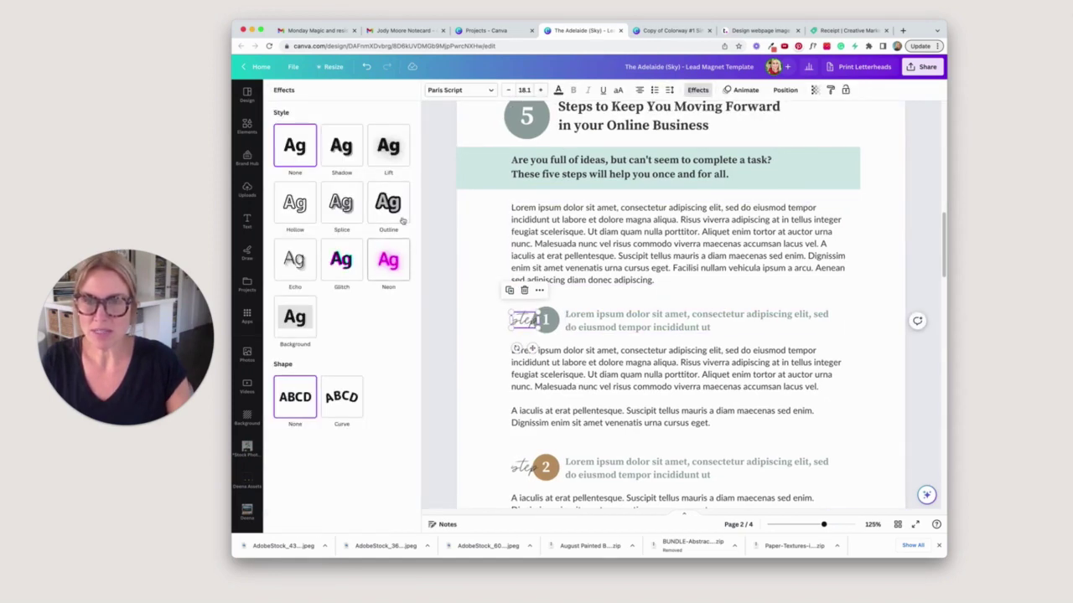
click(400, 210)
click(403, 273)
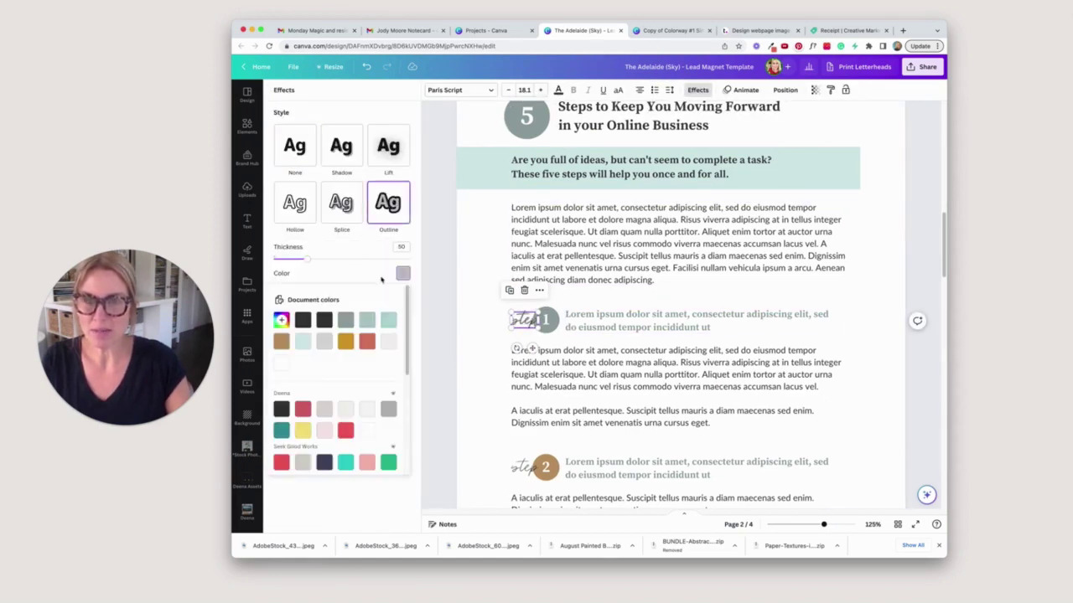
click(324, 320)
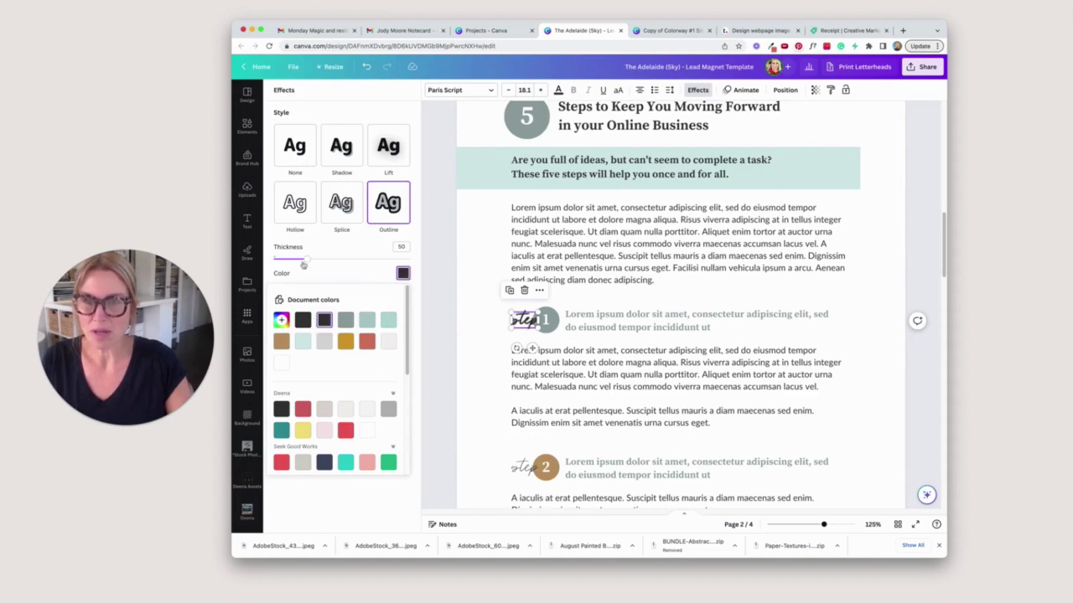
drag(303, 264, 279, 260)
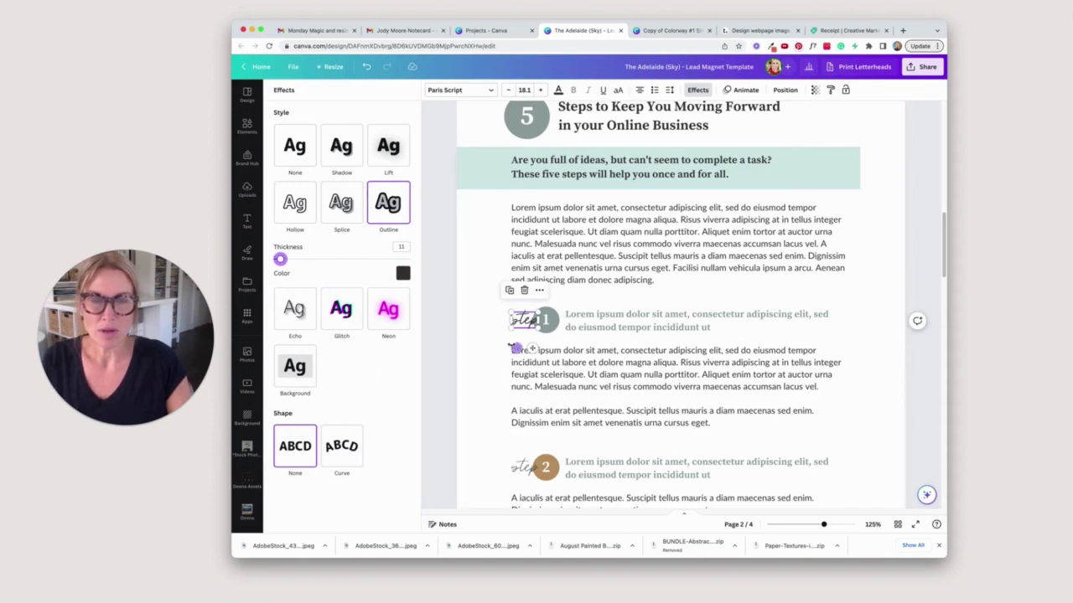
- Copy the step 1 label's outlined style onto the step 2 script label
click(471, 346)
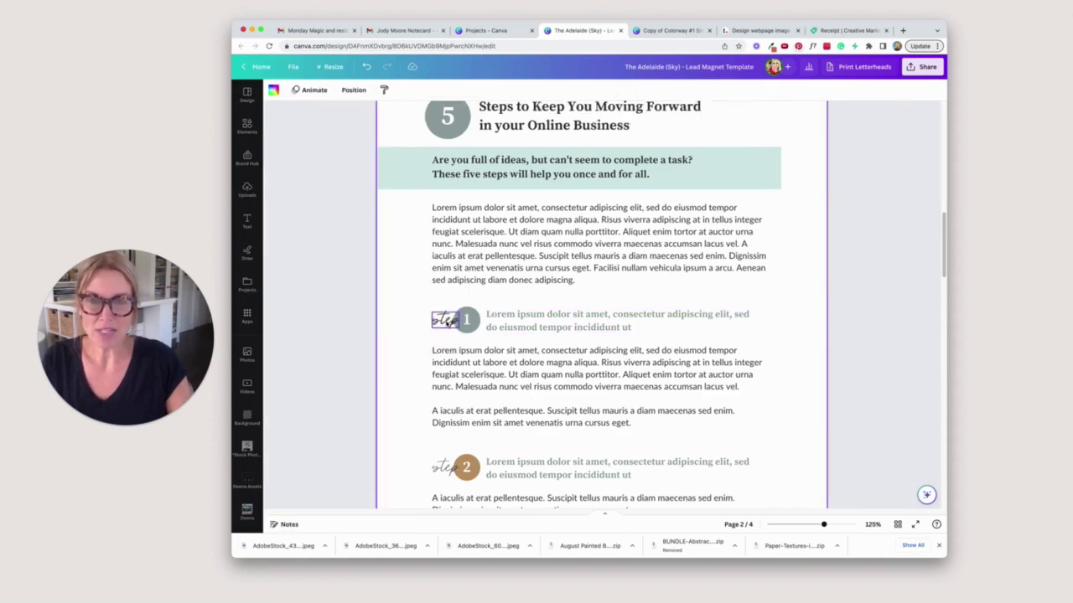
click(672, 90)
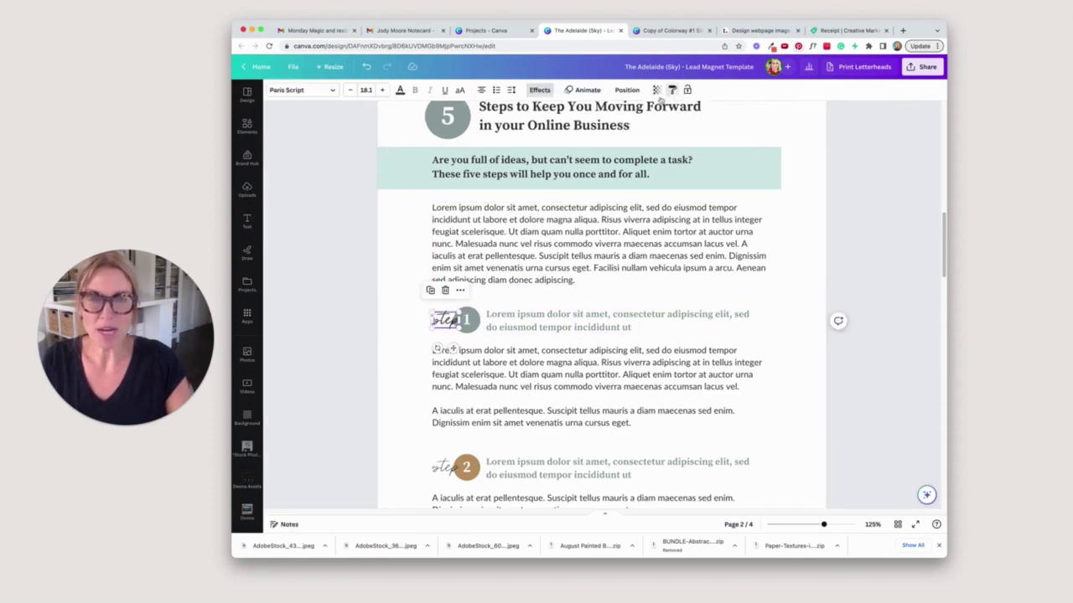
click(444, 467)
click(398, 458)
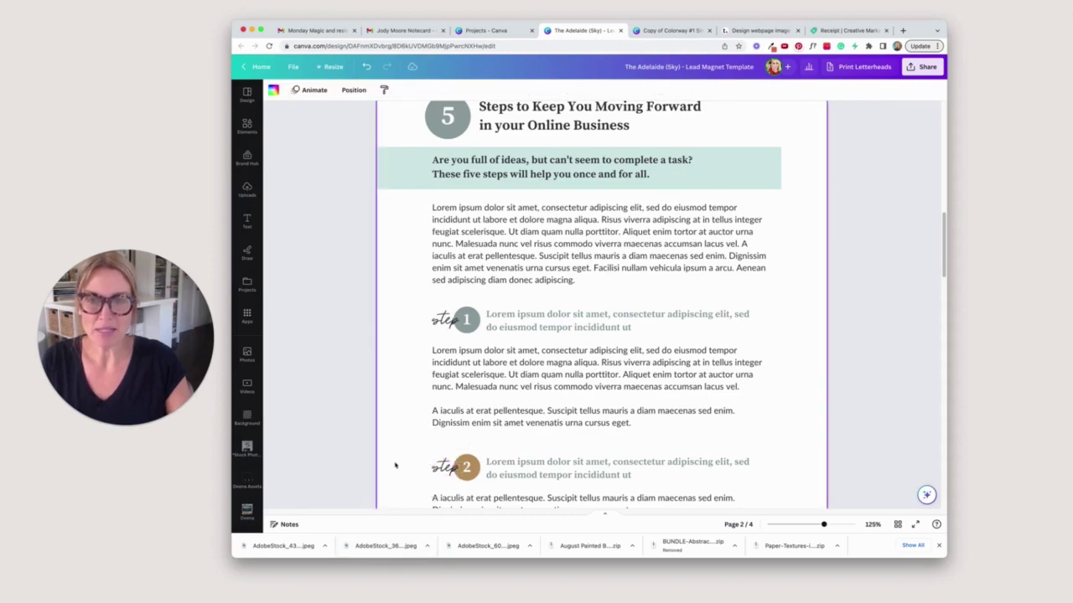
- Copy the step 2 label's outlined style onto the step 3 script label
scroll(942, 220, down, 1)
scroll(916, 279, down, 10)
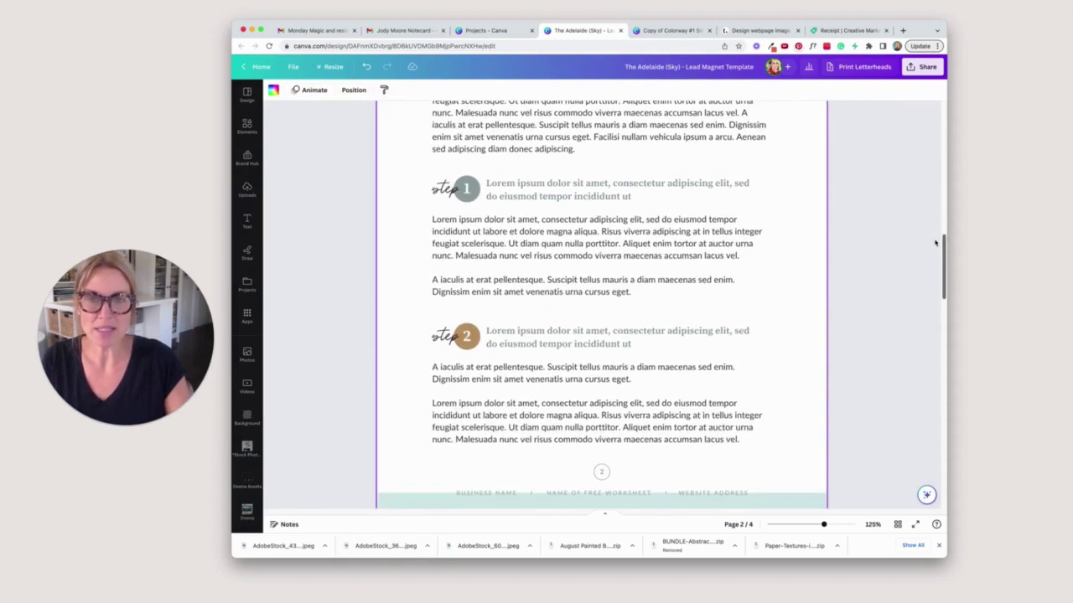
scroll(916, 278, up, 3)
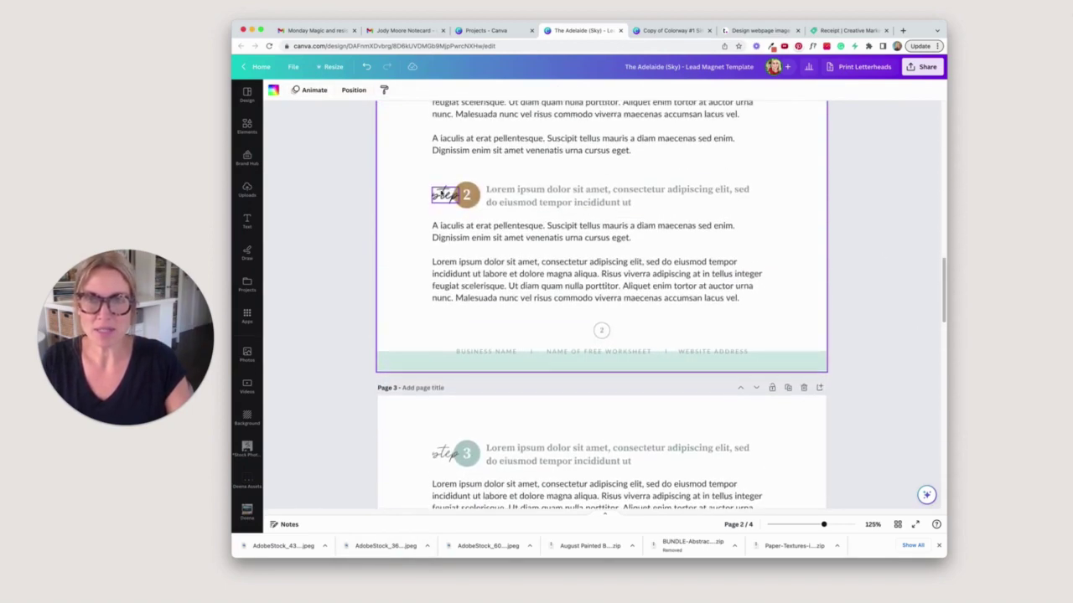
click(444, 194)
click(672, 90)
click(443, 450)
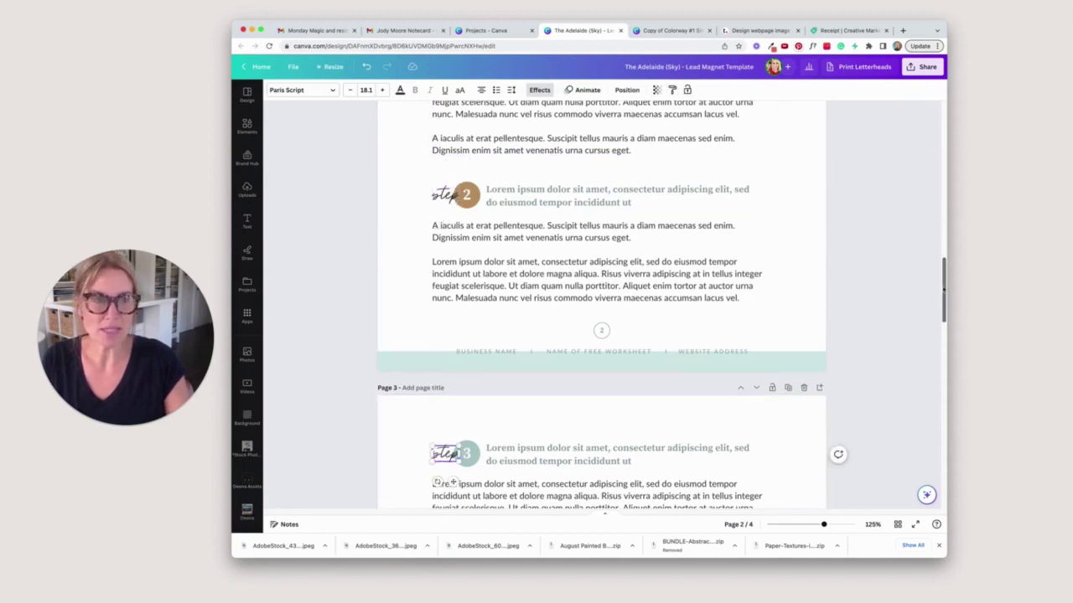
drag(945, 276, 953, 254)
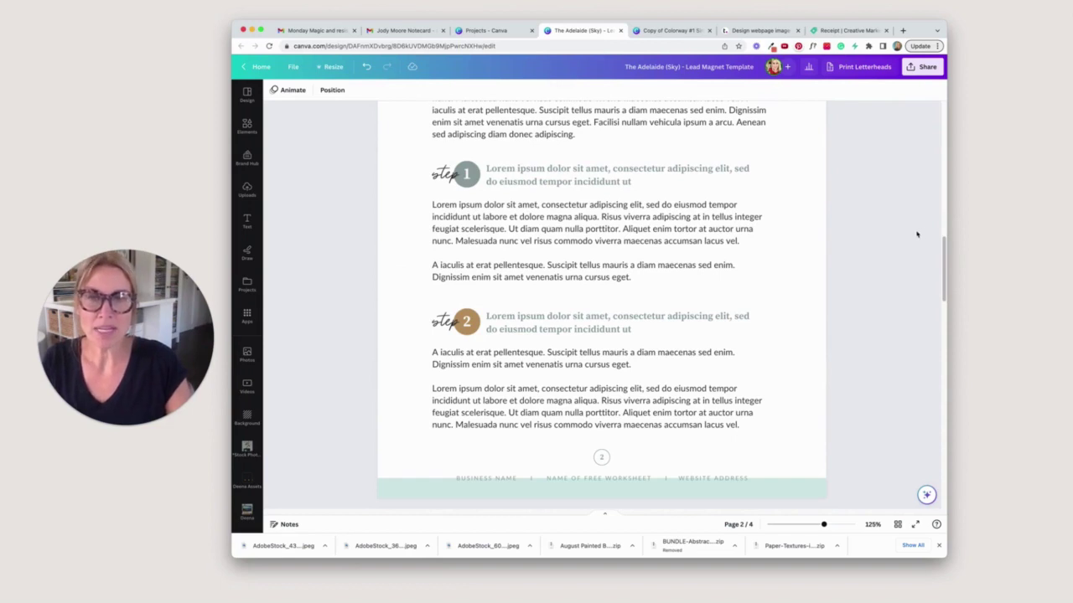